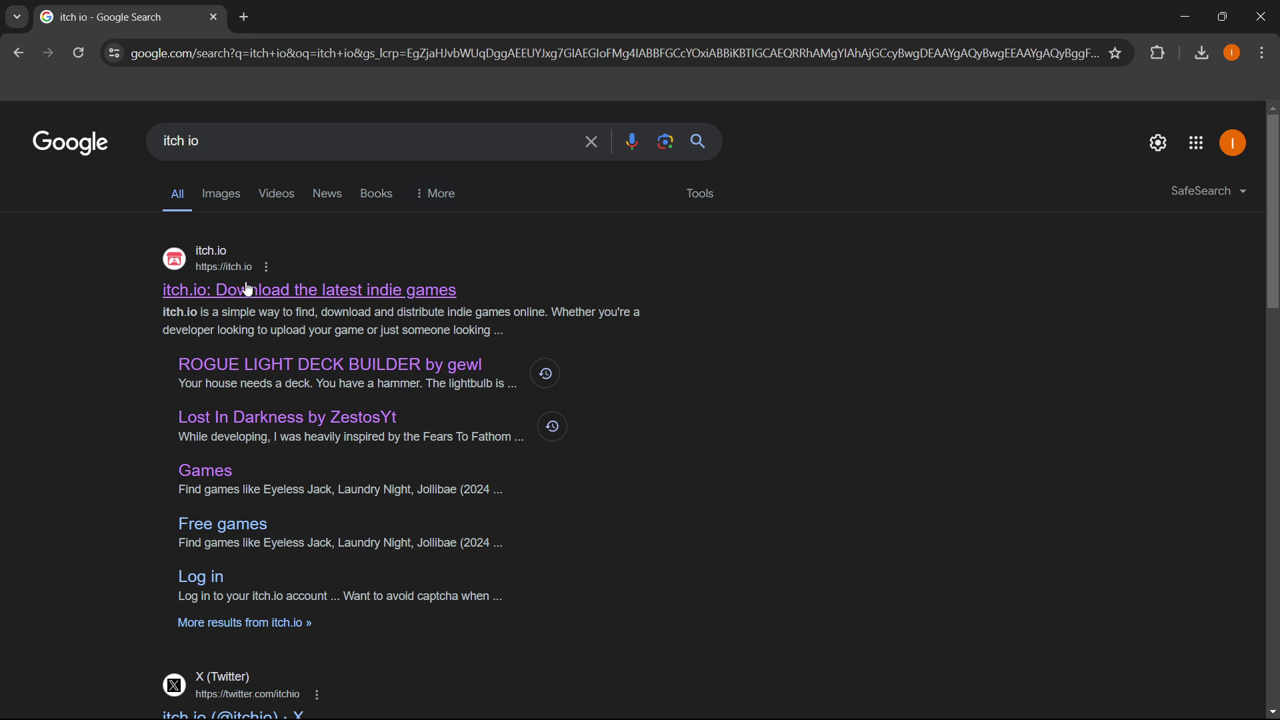
# Open the 'itch.io: Download the latest indie games' result from the Google results for 'itch io'
pyautogui.click(296, 290)
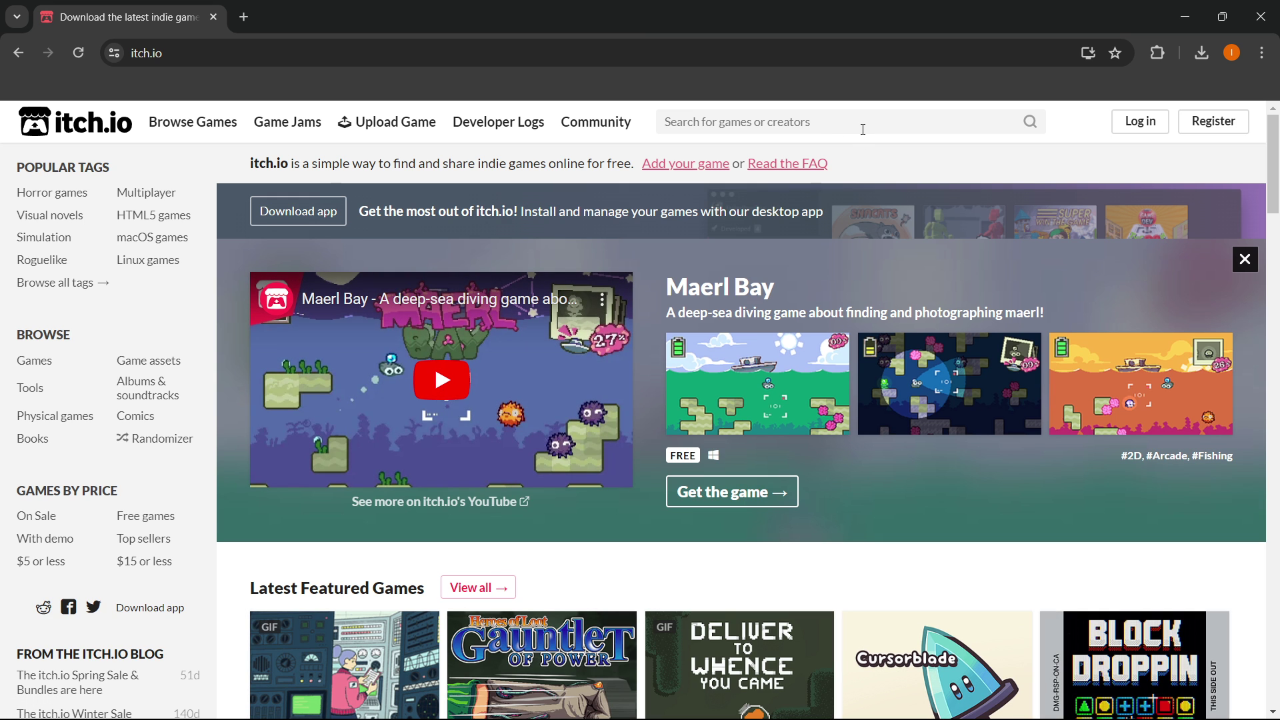
# Search itch.io for 'friday night' and pick the Friday Night Funkin' suggestion
pyautogui.click(859, 128)
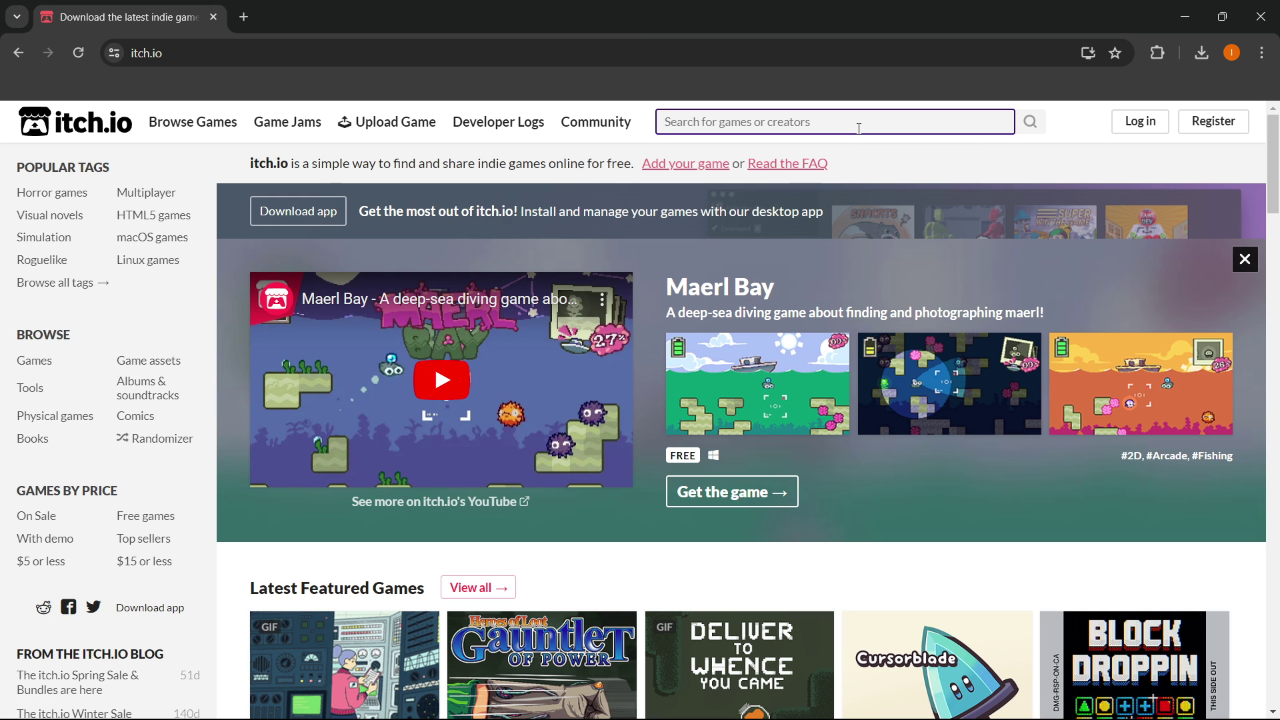
pyautogui.write('friday ni')
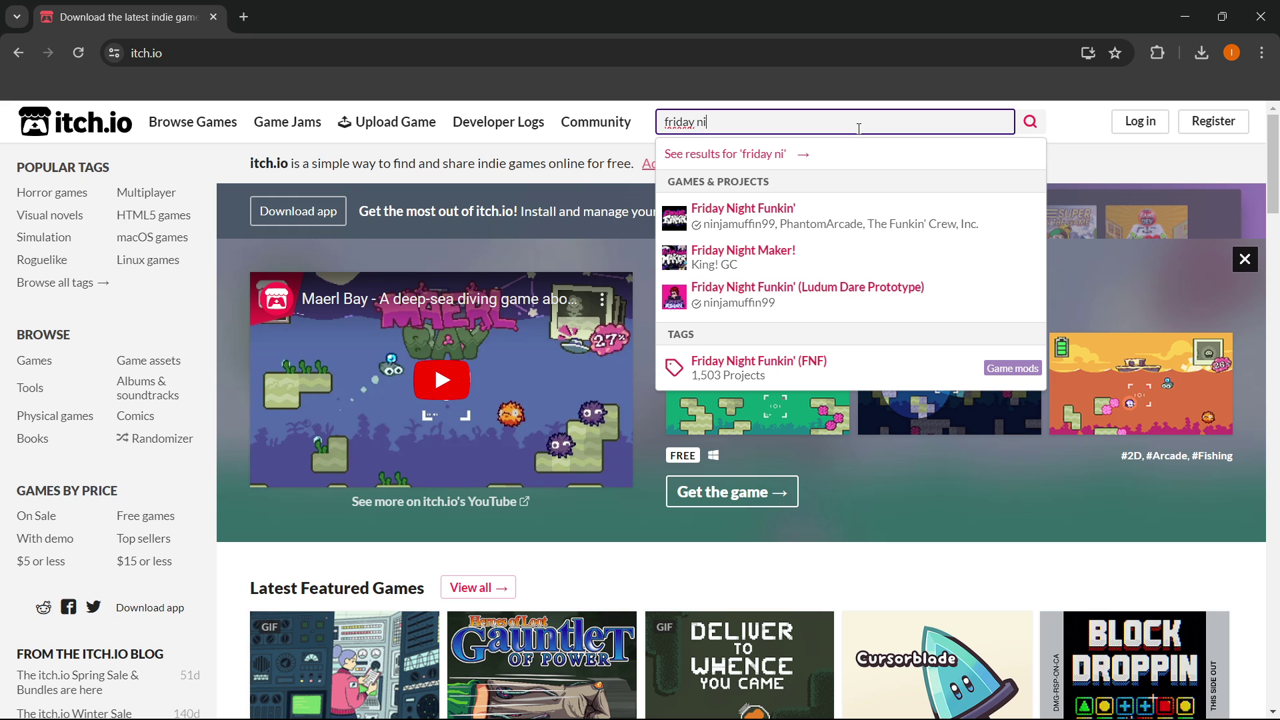
pyautogui.write('ght')
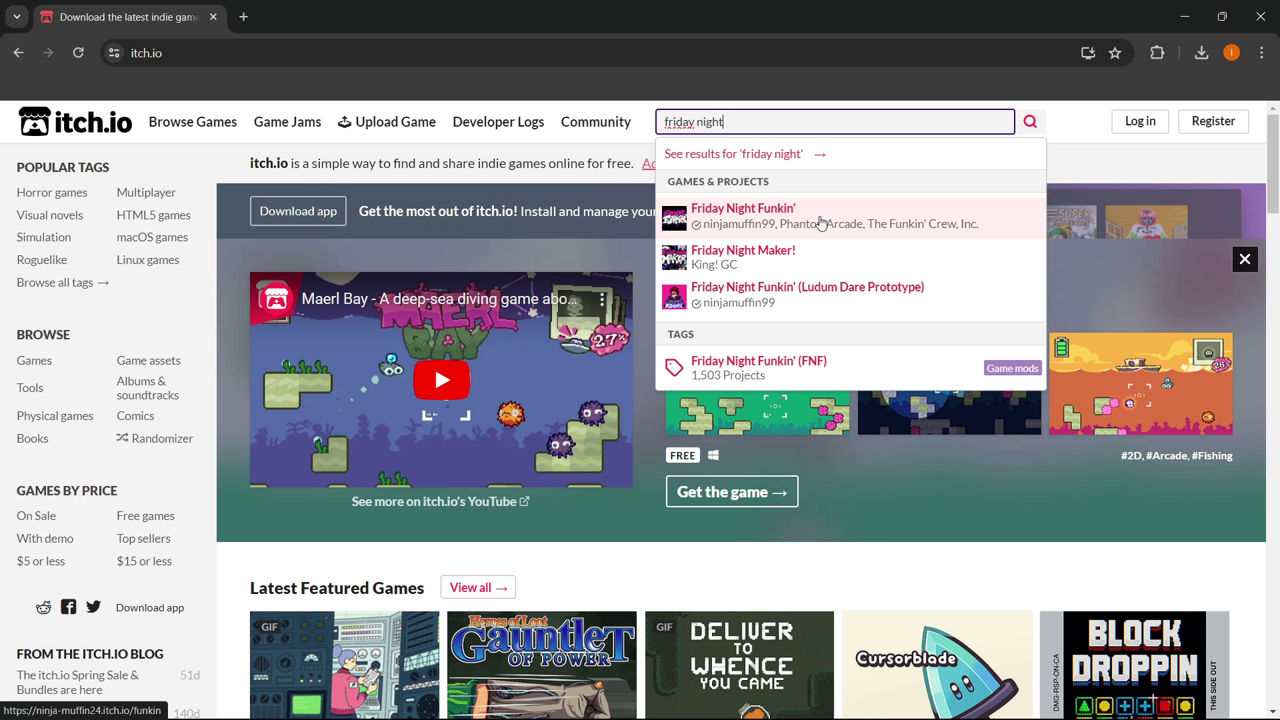
pyautogui.click(801, 226)
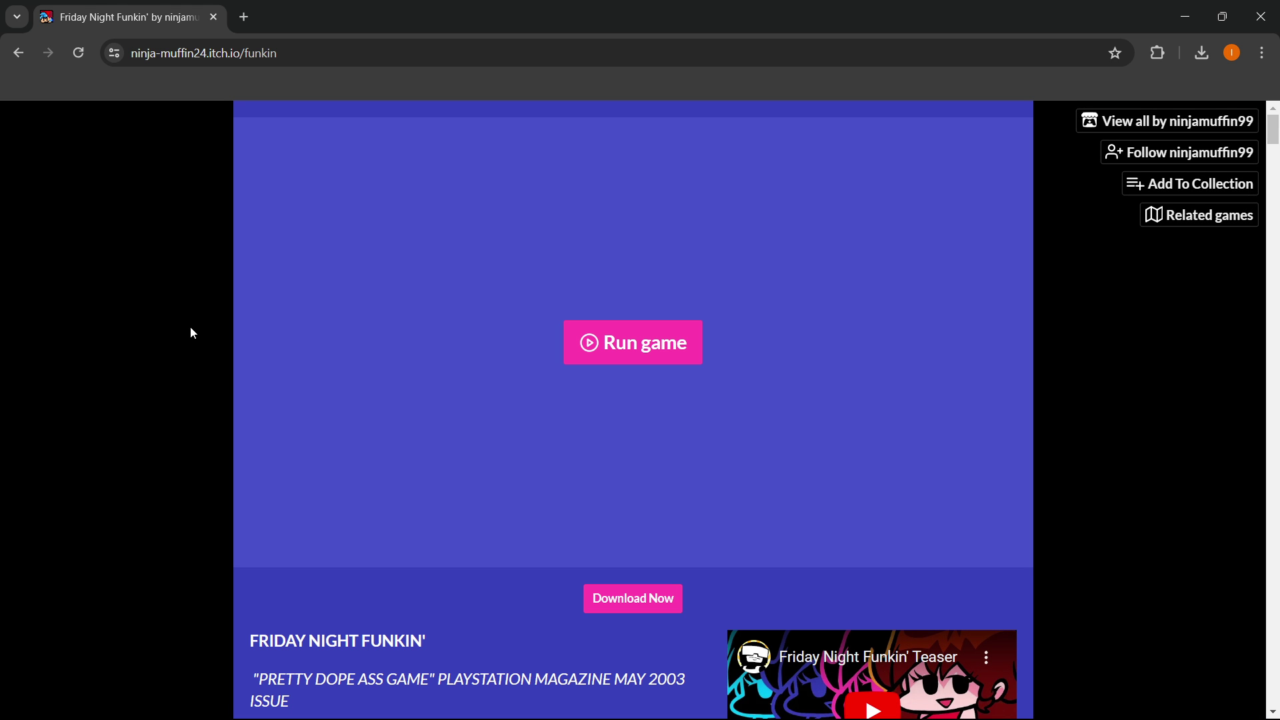
# Scroll to the Download section and bring up the $5.00 name-your-price download dialog
pyautogui.scroll(-6, 174, 322)
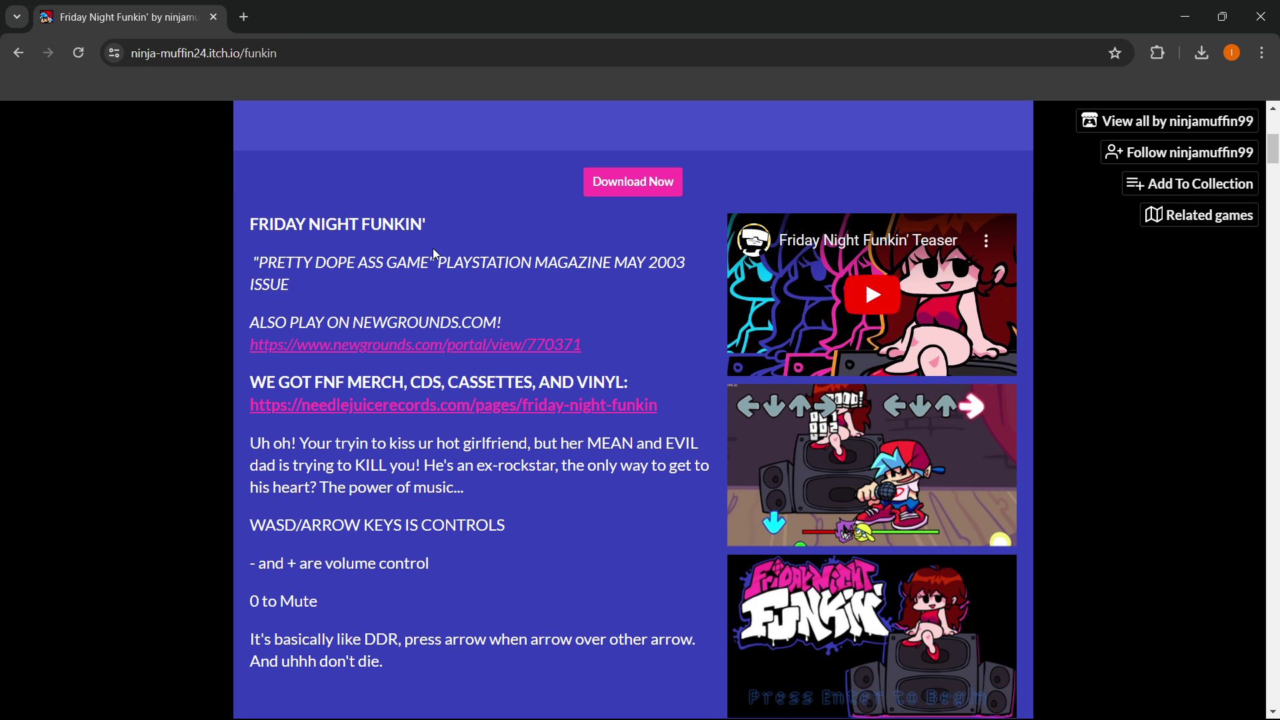
pyautogui.scroll(-1, 321, 170)
pyautogui.scroll(1, 346, 200)
pyautogui.scroll(-3, 378, 236)
pyautogui.scroll(-12, 377, 237)
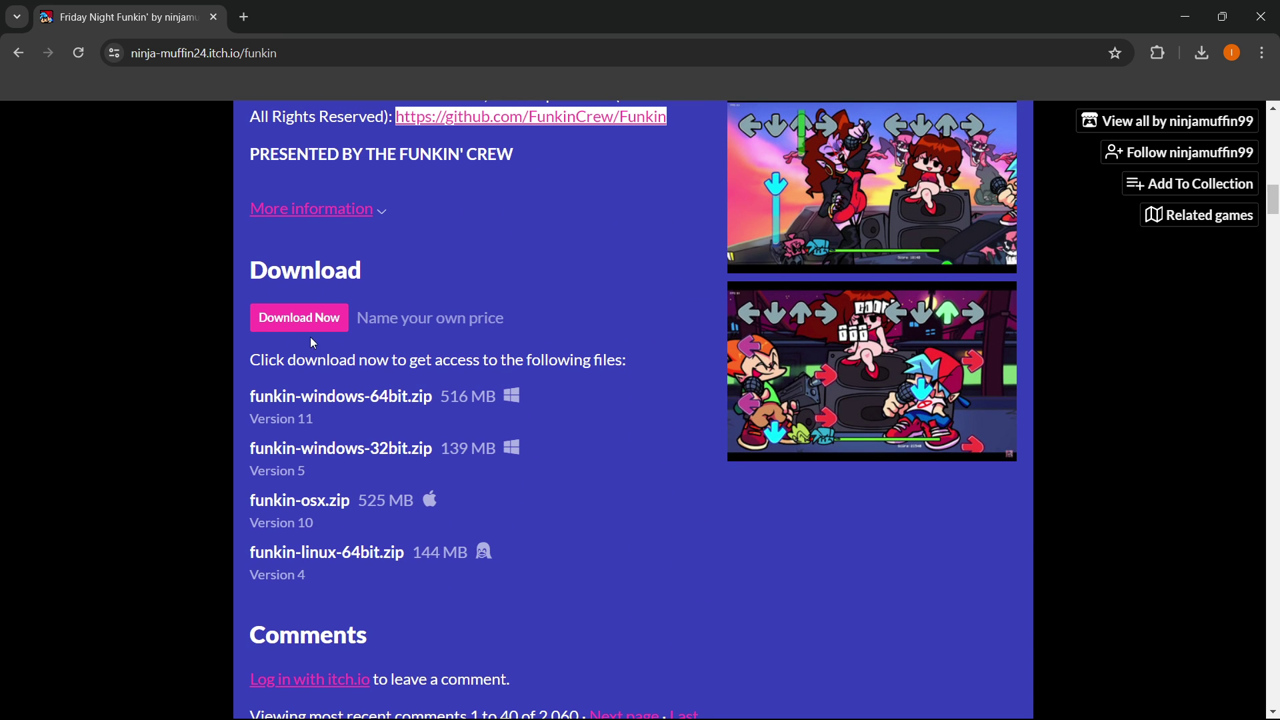
pyautogui.click(282, 319)
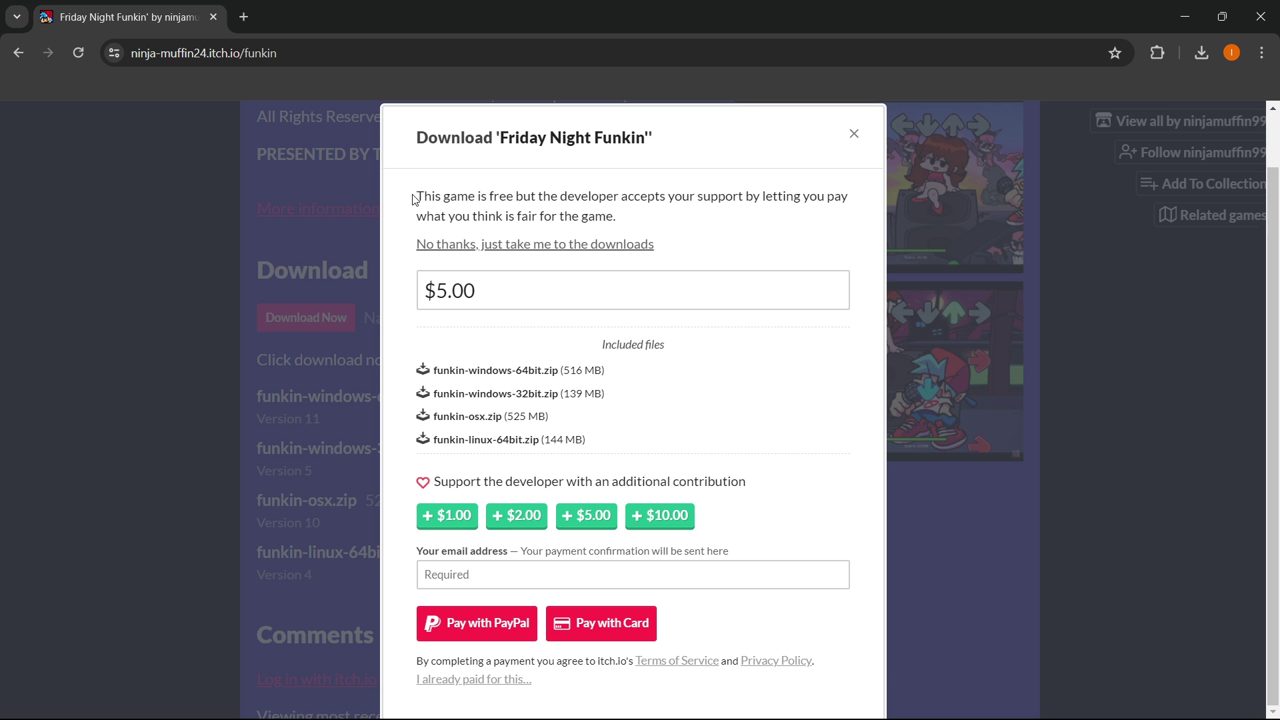
# Decline the $5.00 payment with 'No thanks, just take me to the downloads'
pyautogui.moveTo(416, 197); pyautogui.dragTo(677, 225)
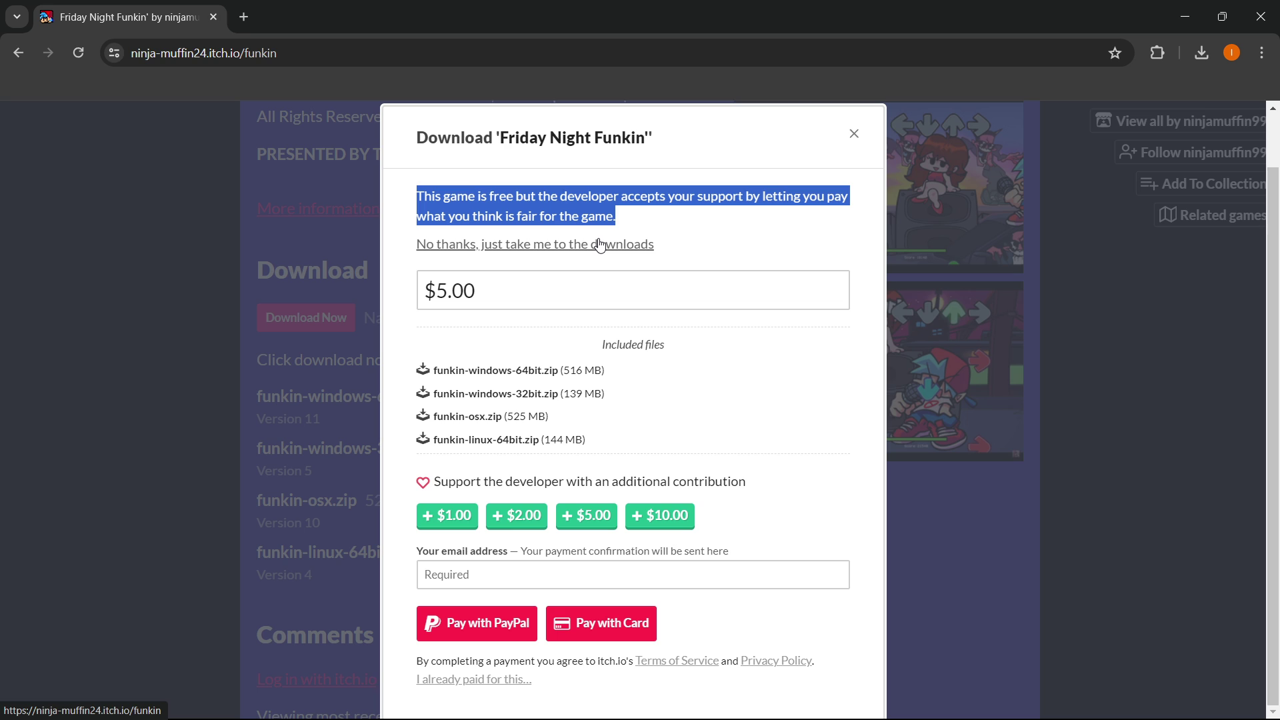
pyautogui.click(604, 204)
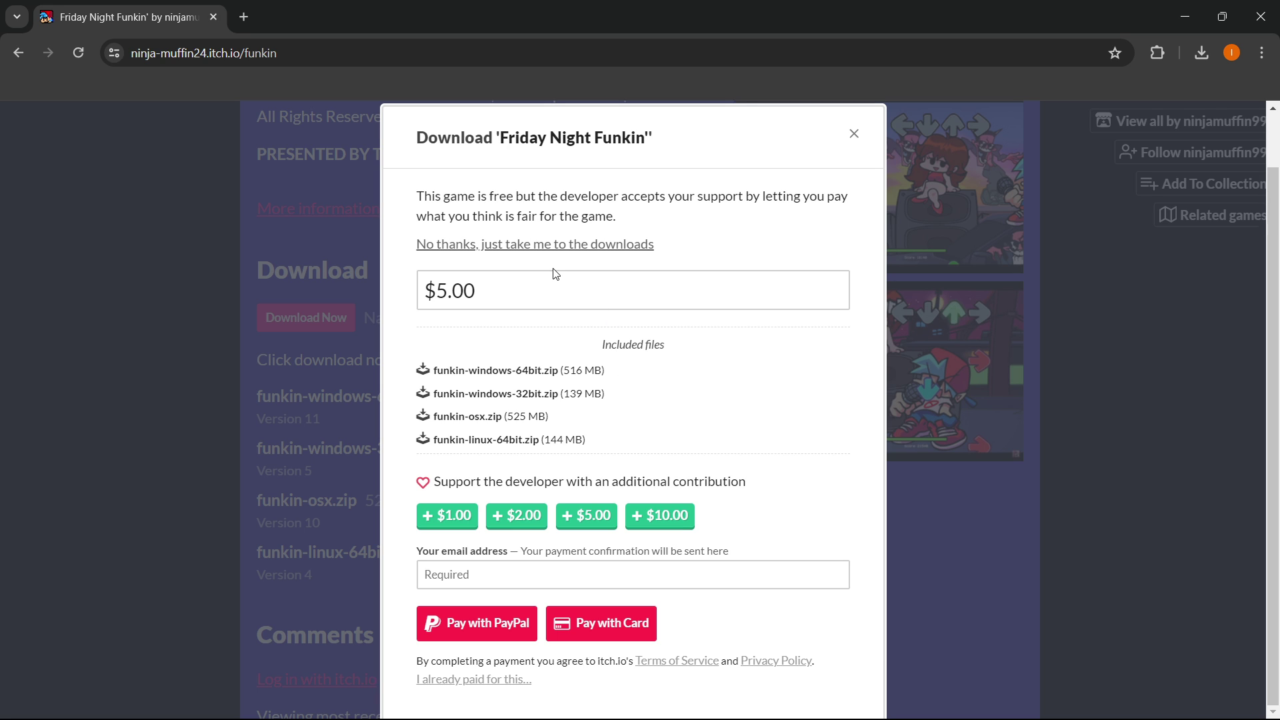
pyautogui.click(492, 244)
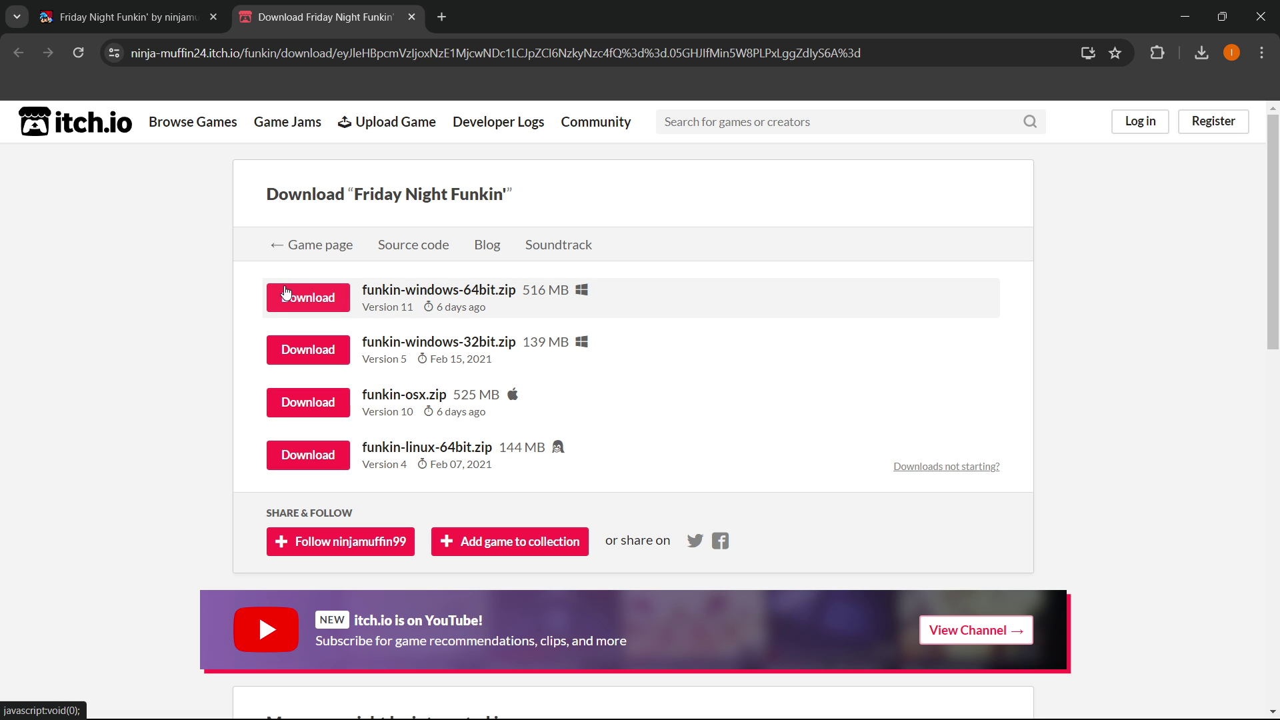
# Download funkin-windows-64bit.zip, confirm it in Chrome's downloads panel, and return to the game tab
pyautogui.click(314, 298)
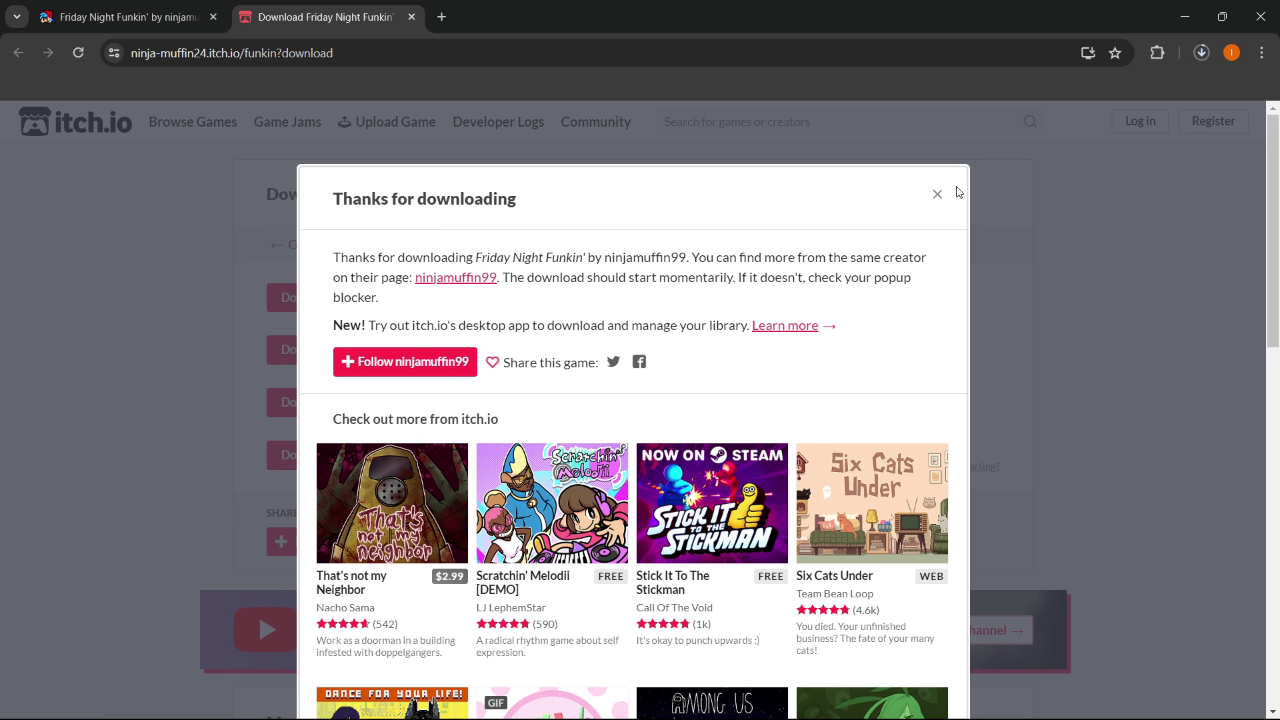
pyautogui.click(940, 197)
pyautogui.click(1209, 54)
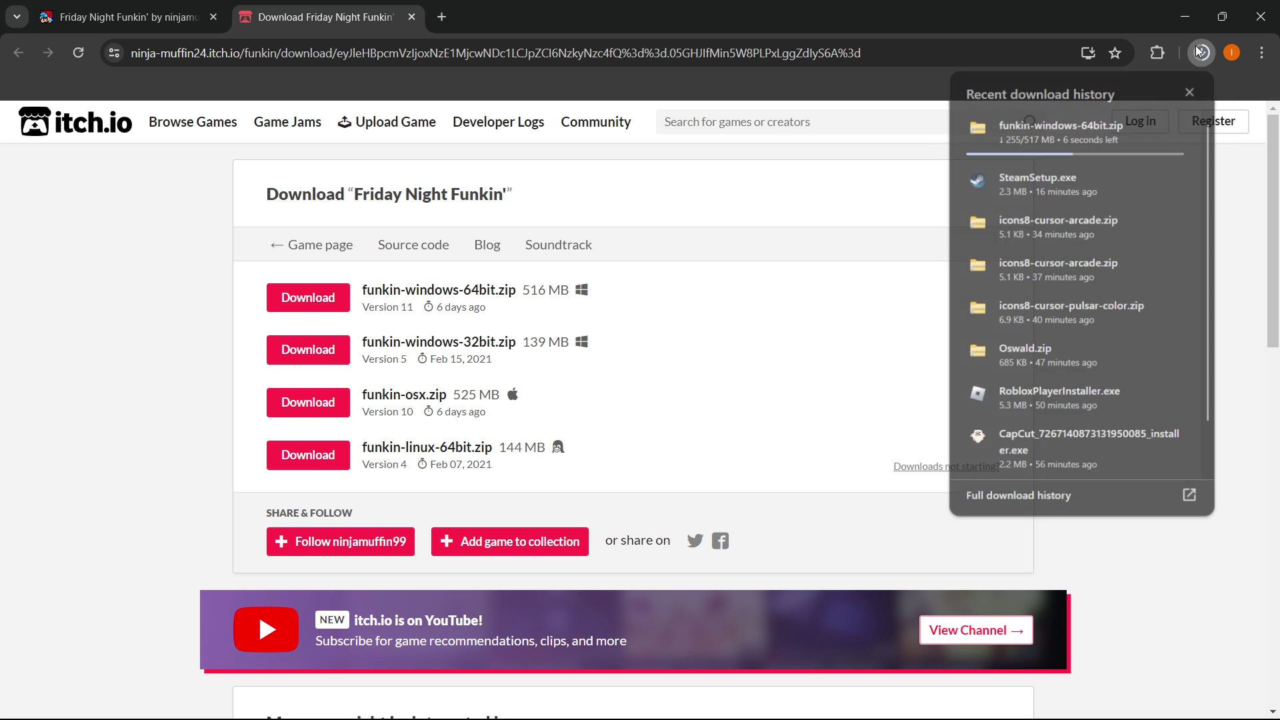
pyautogui.click(1194, 45)
pyautogui.click(126, 17)
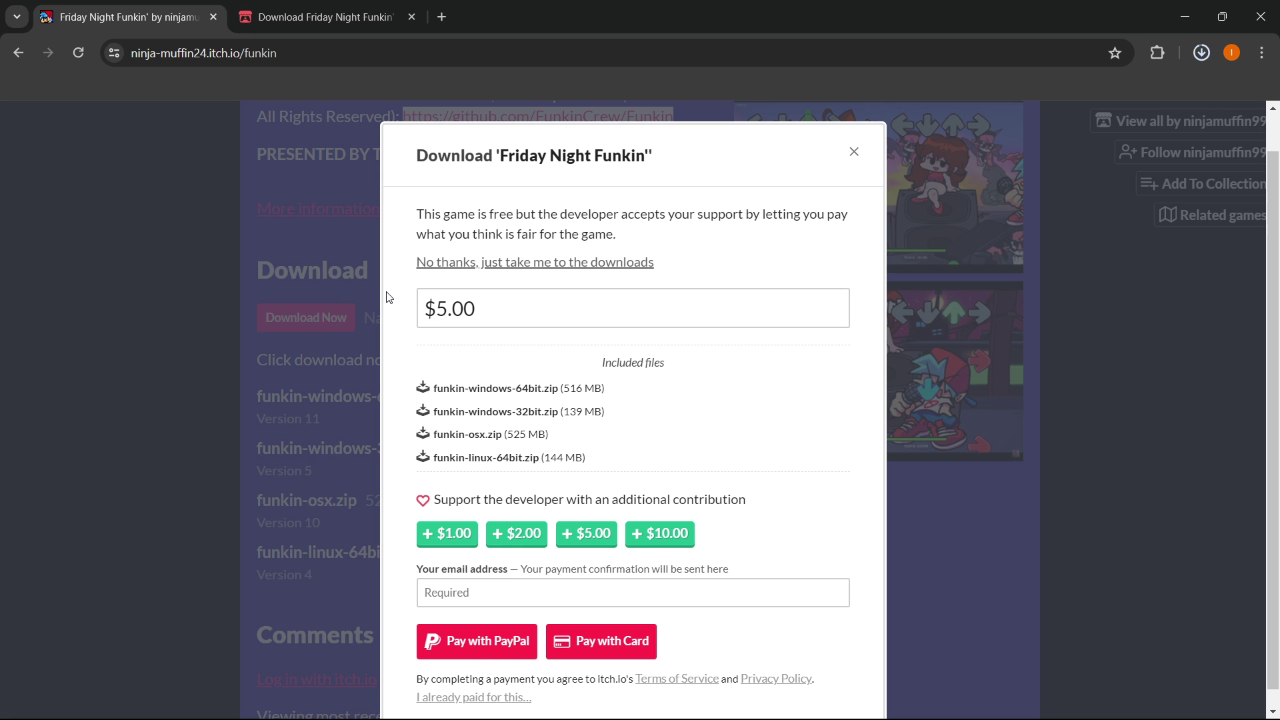
# Show the finished funkin-windows-64bit.zip (517 MB) in the Downloads folder from Chrome's downloads panel
pyautogui.scroll(-1, 421, 303)
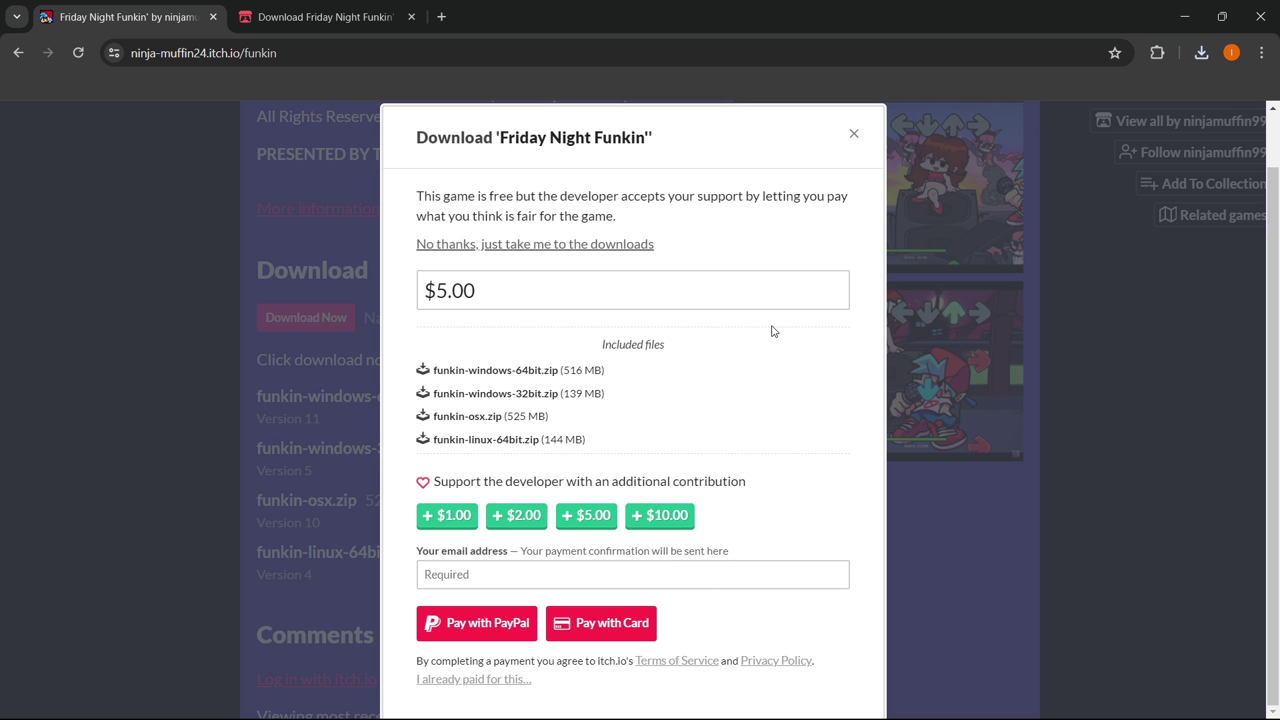
pyautogui.click(1200, 54)
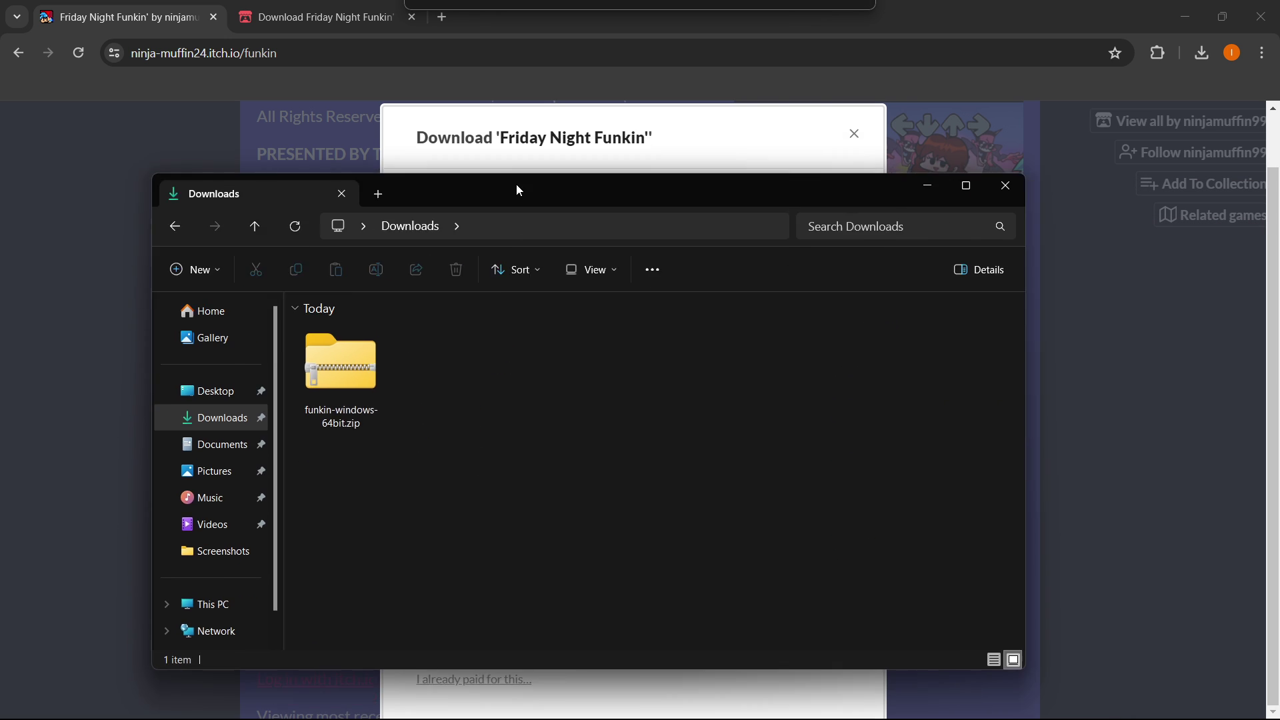
pyautogui.moveTo(516, 183); pyautogui.dragTo(622, 97)
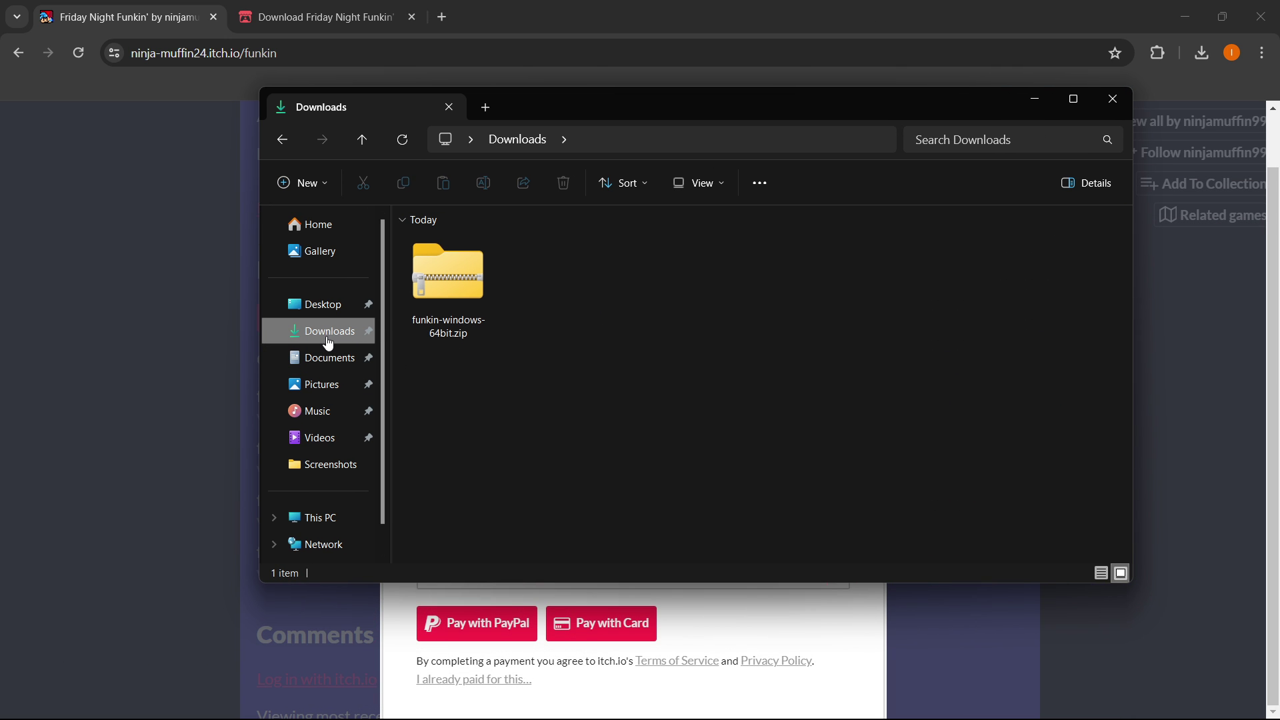
# Preview the contents of funkin-windows-64bit.zip, then return to Downloads
pyautogui.click(436, 308)
pyautogui.doubleClick(437, 312)
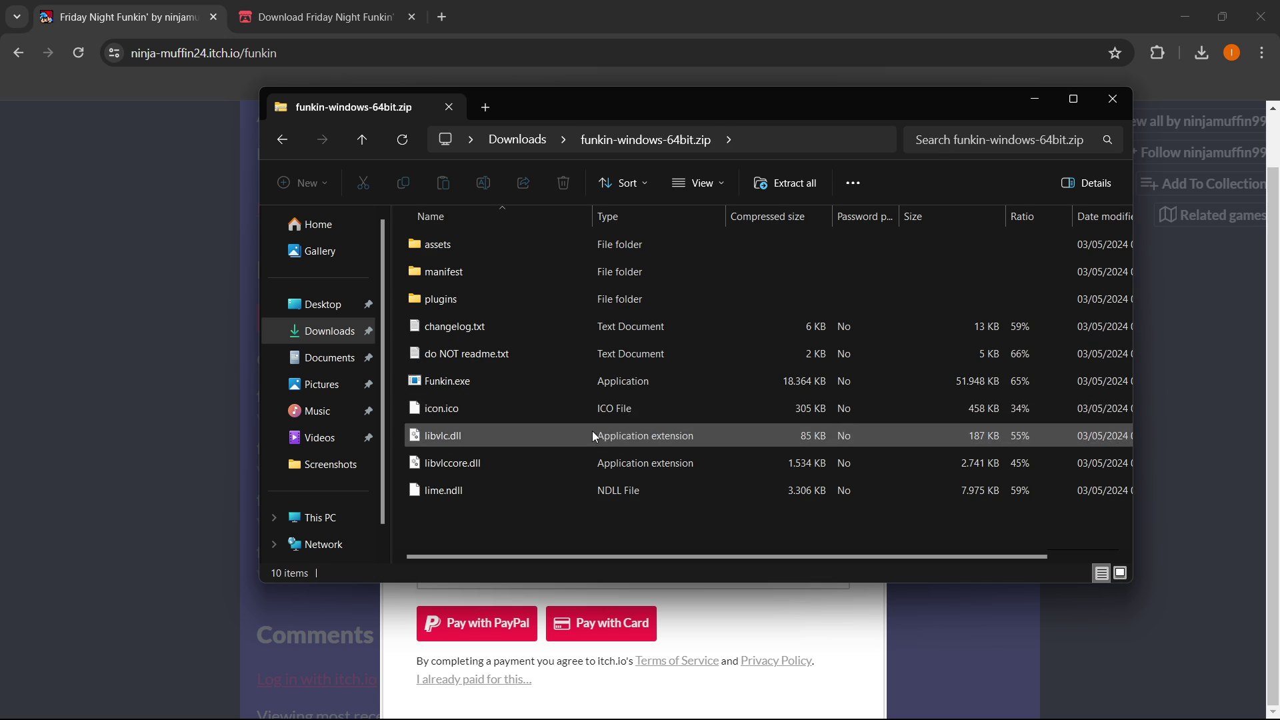
pyautogui.click(282, 140)
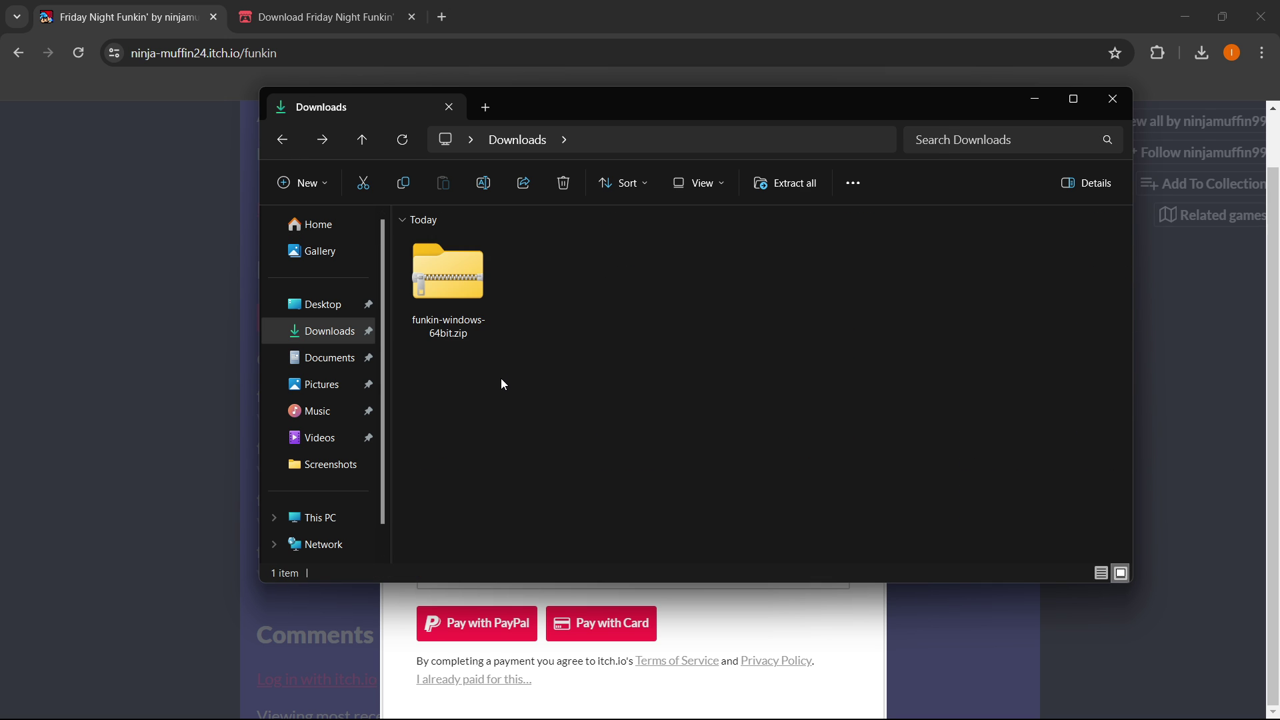
# Extract All from funkin-windows-64bit.zip into the default funkin-windows-64bit folder
pyautogui.rightClick(447, 290)
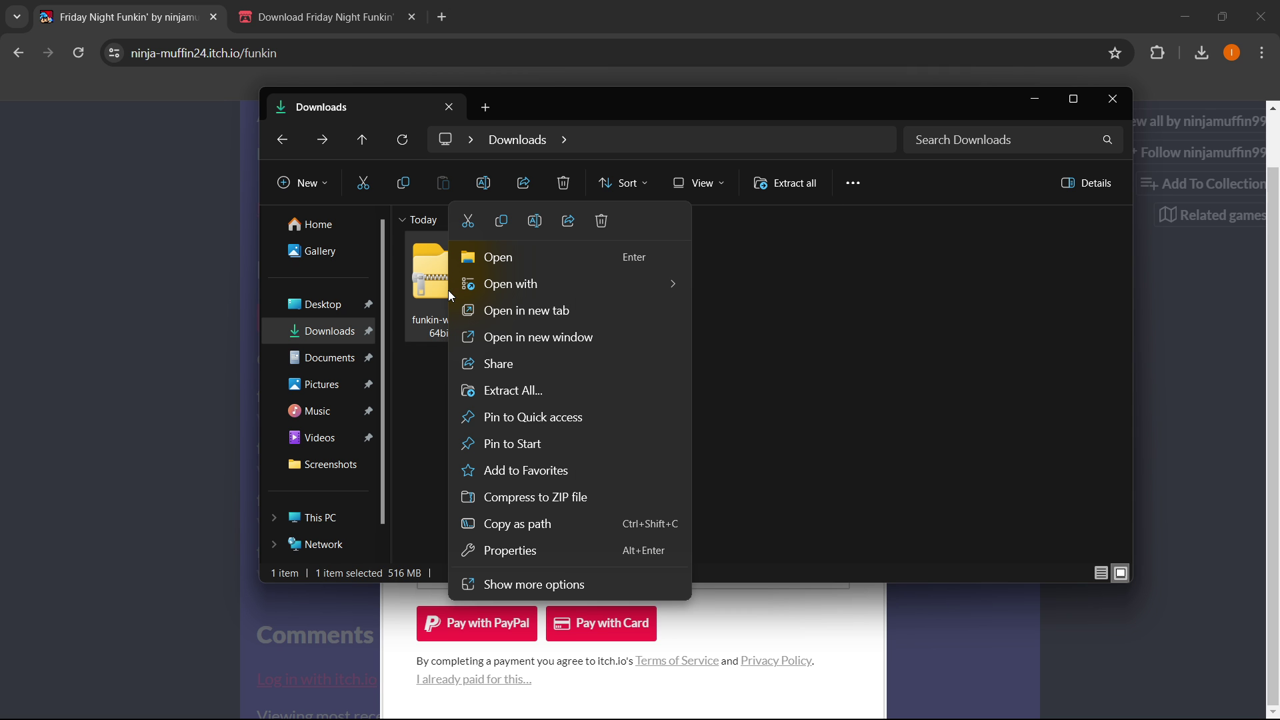
pyautogui.click(510, 390)
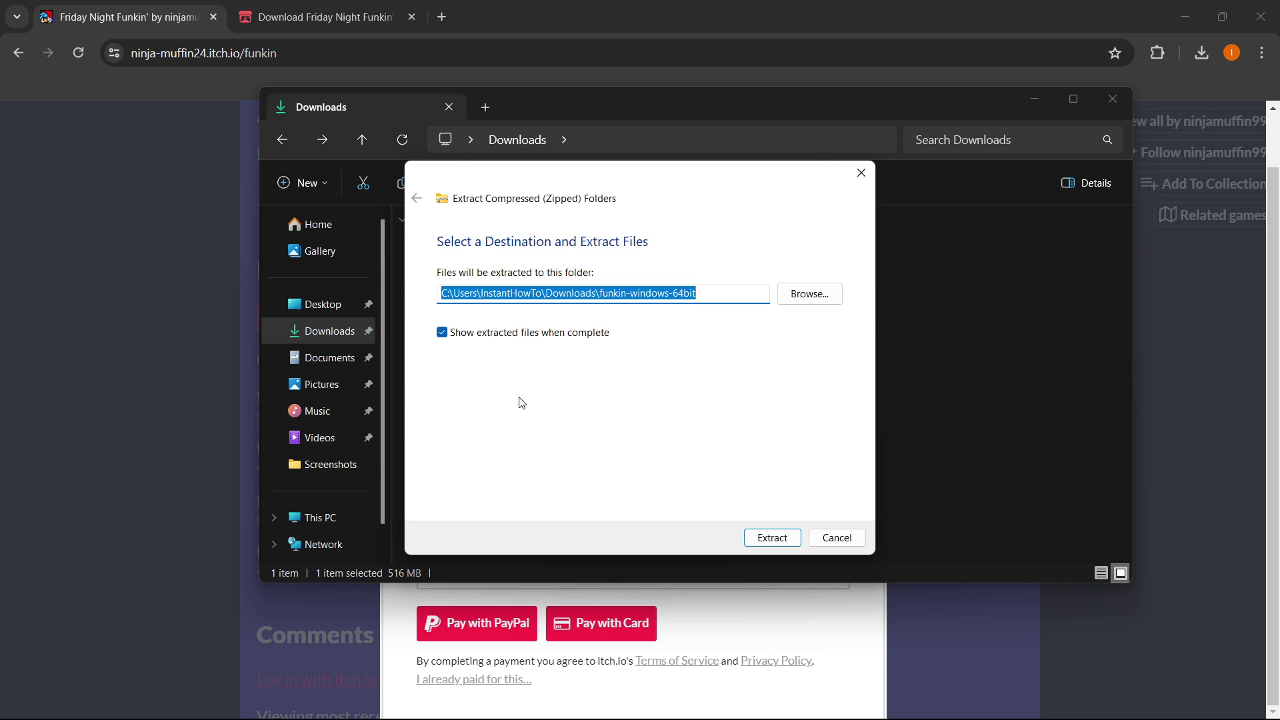
pyautogui.click(779, 545)
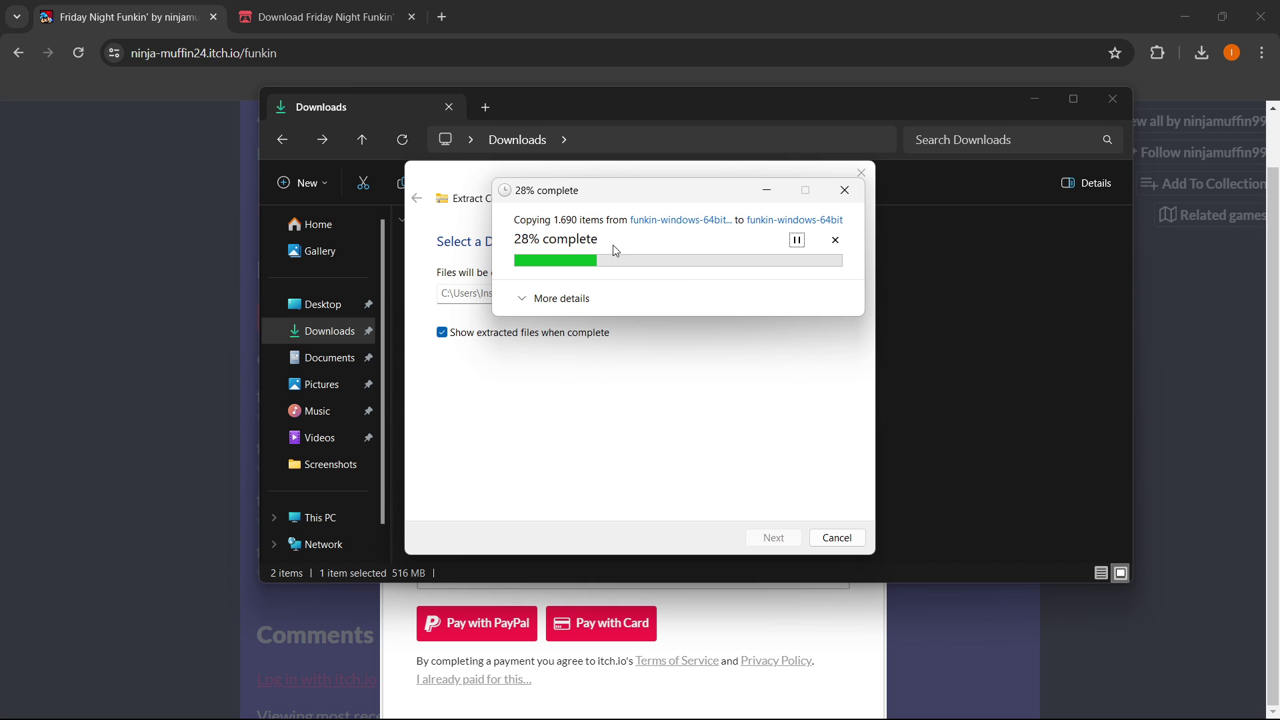
pyautogui.moveTo(668, 198); pyautogui.dragTo(623, 211)
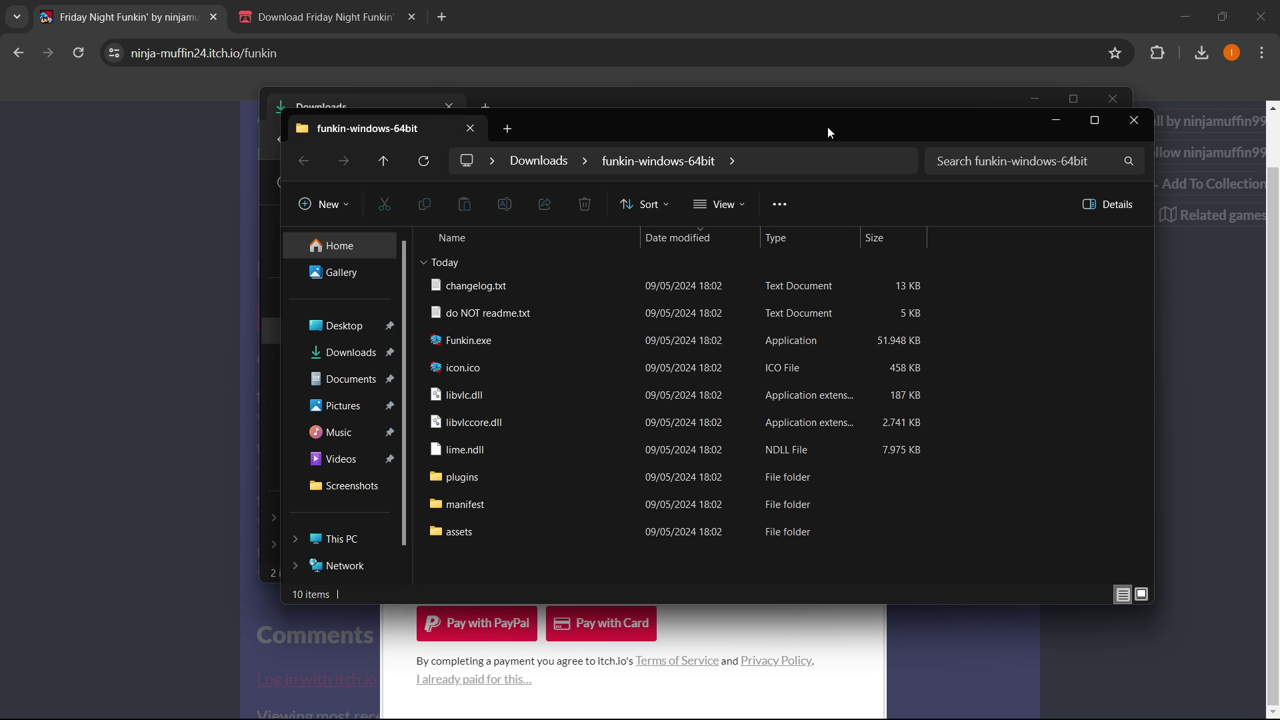
pyautogui.moveTo(826, 127); pyautogui.dragTo(814, 80)
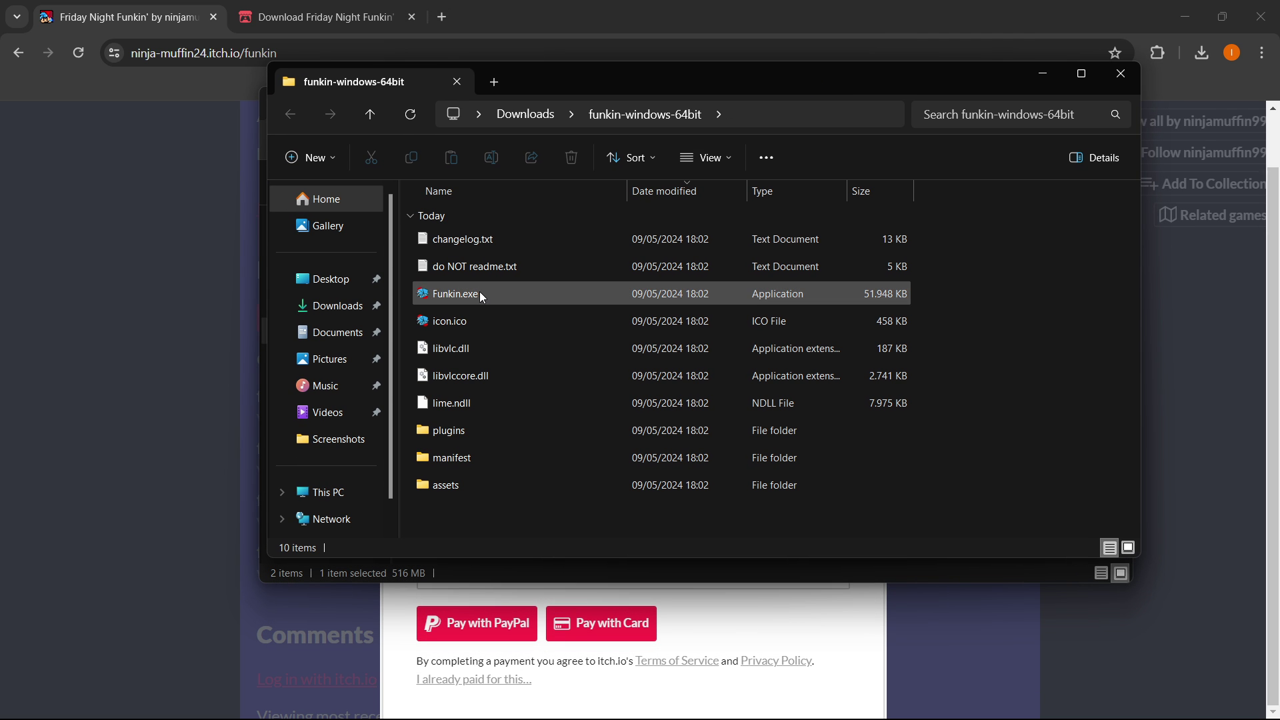